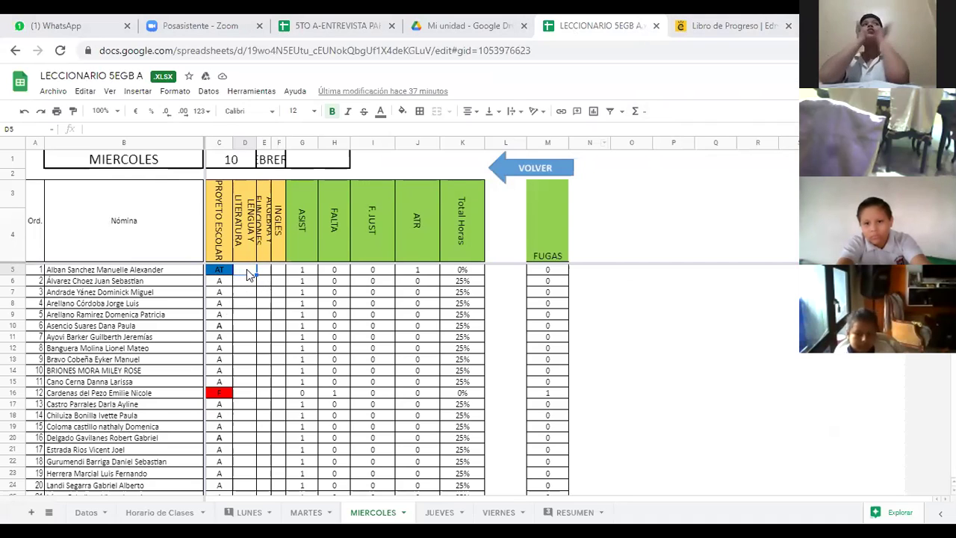
Enter attendance mark A in the Lengua y Literatura column for students 1 to 5, cells D5 to D9
text(A)
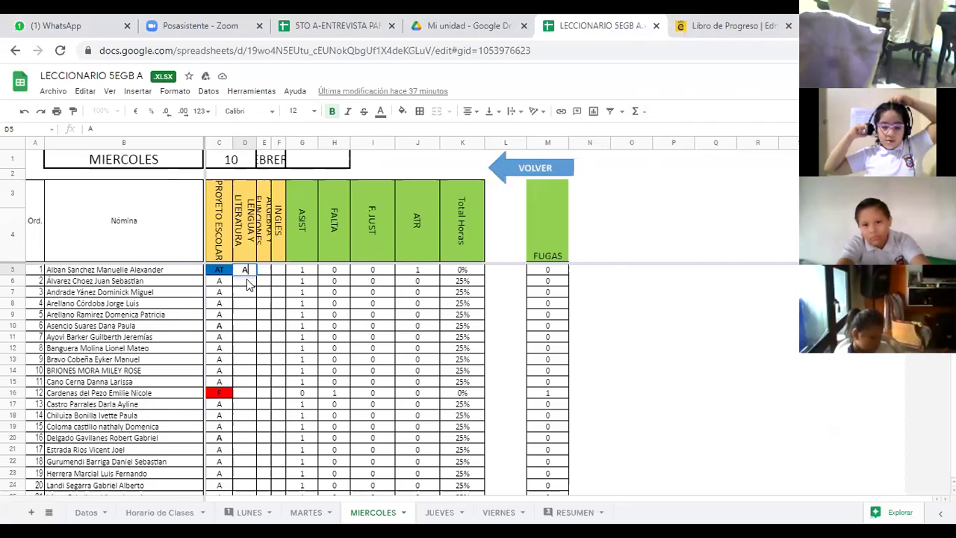
key(Return)
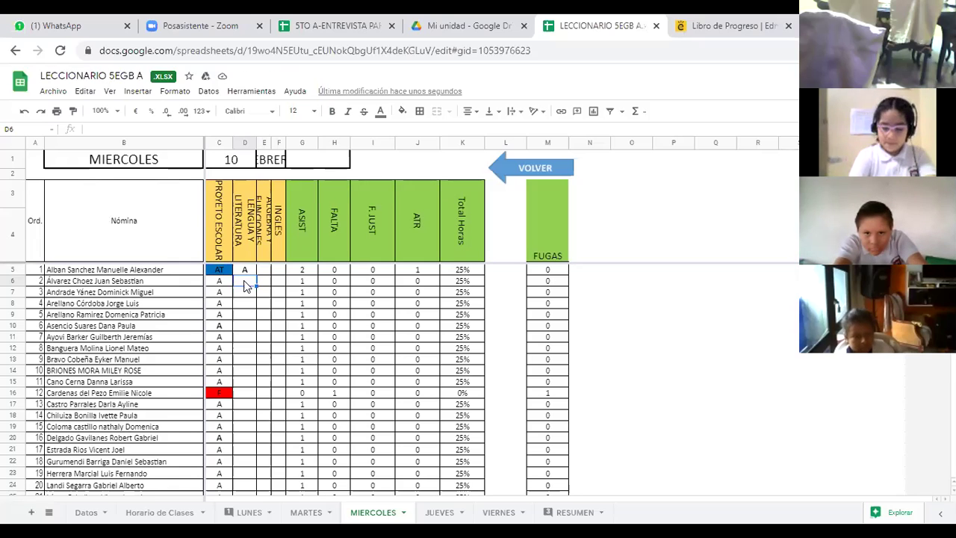
text(A)
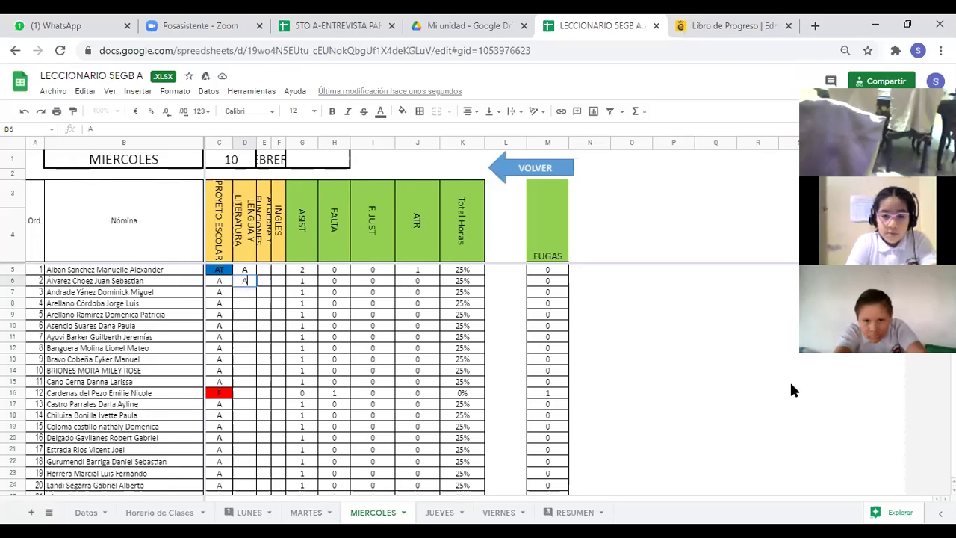
key(Return)
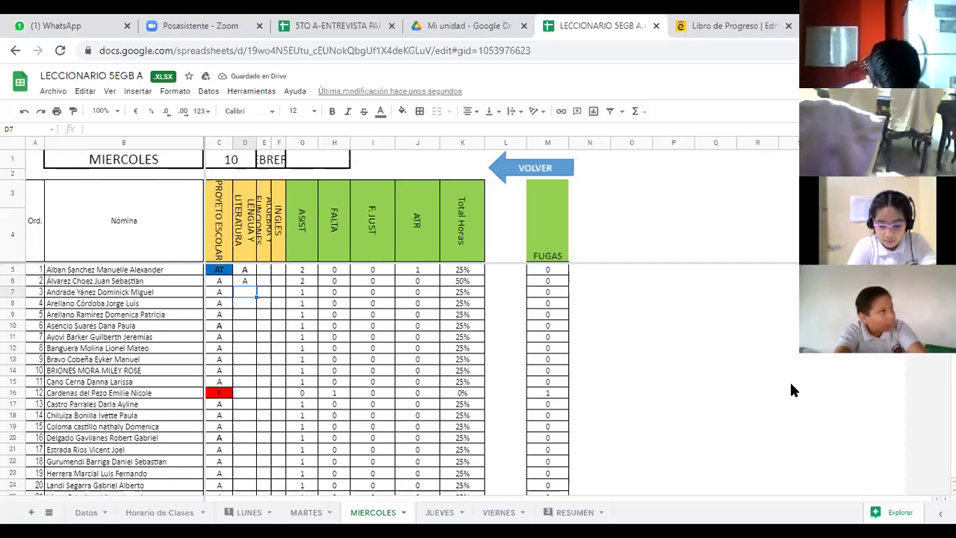
text(A)
key(Return)
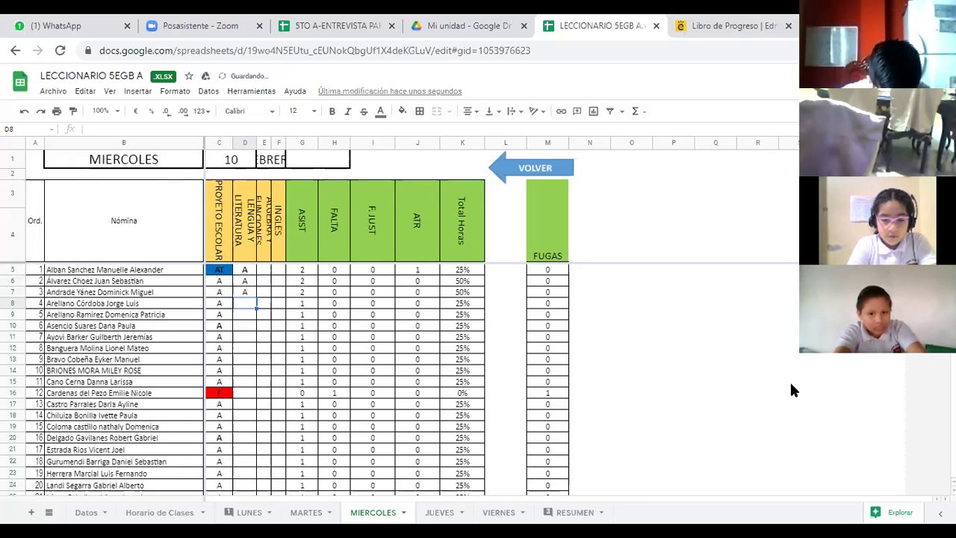
text(A)
key(Return)
text(A)
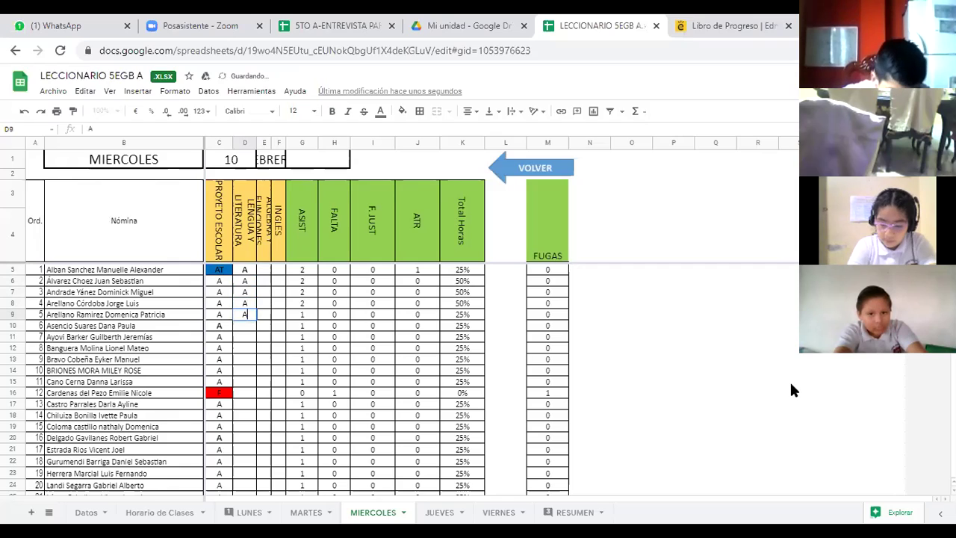
key(Return)
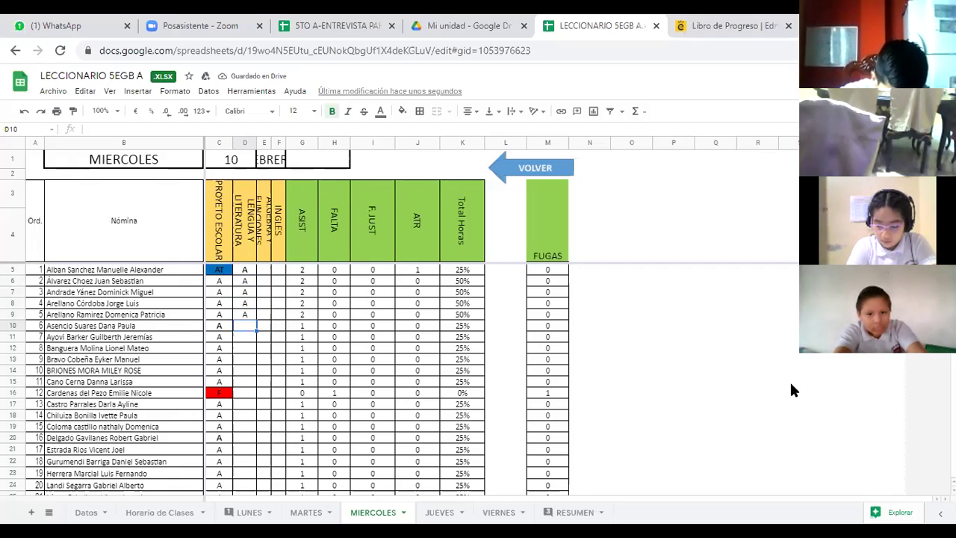
Enter A in the Lengua y Literatura column for students 6 to 11, cells D10 to D15
text(A)
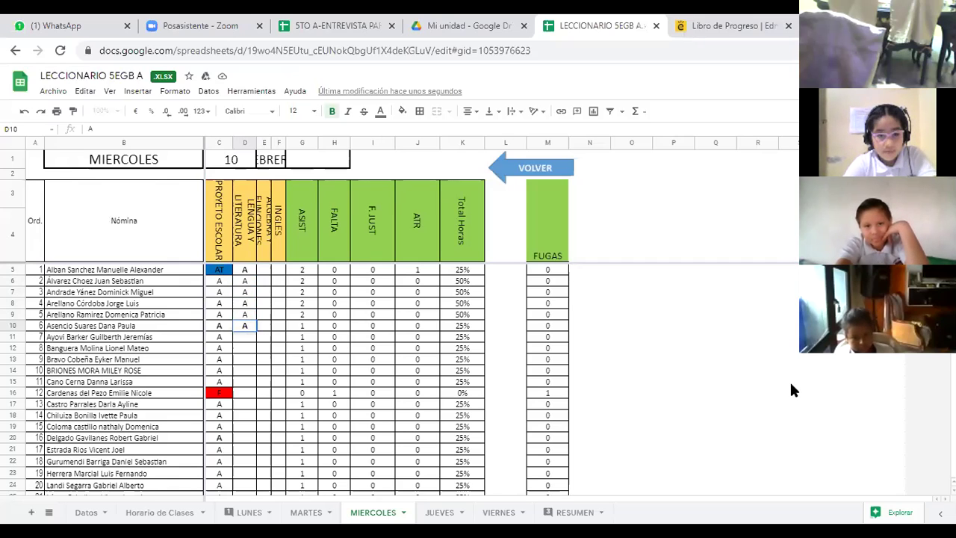
key(Return)
text(A)
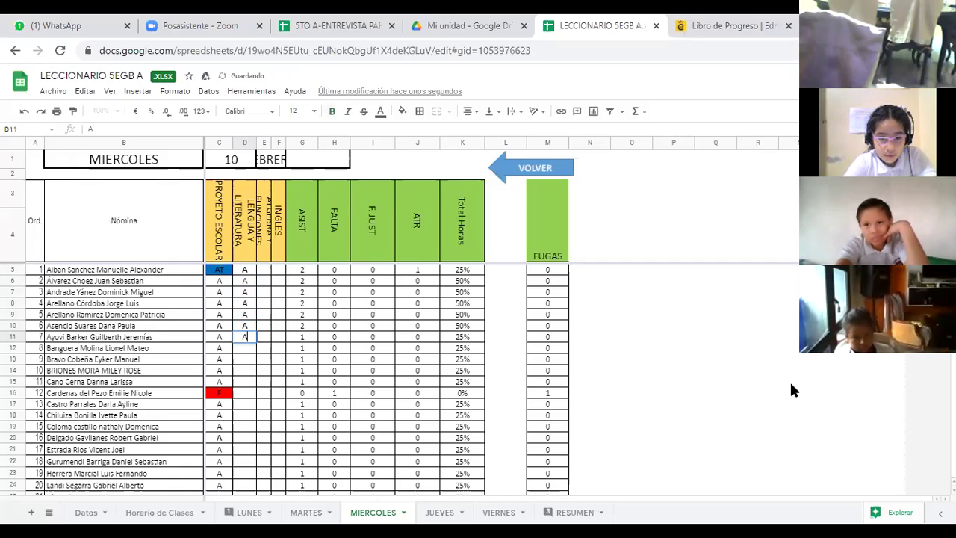
key(Return)
text(A)
key(Return)
text(A)
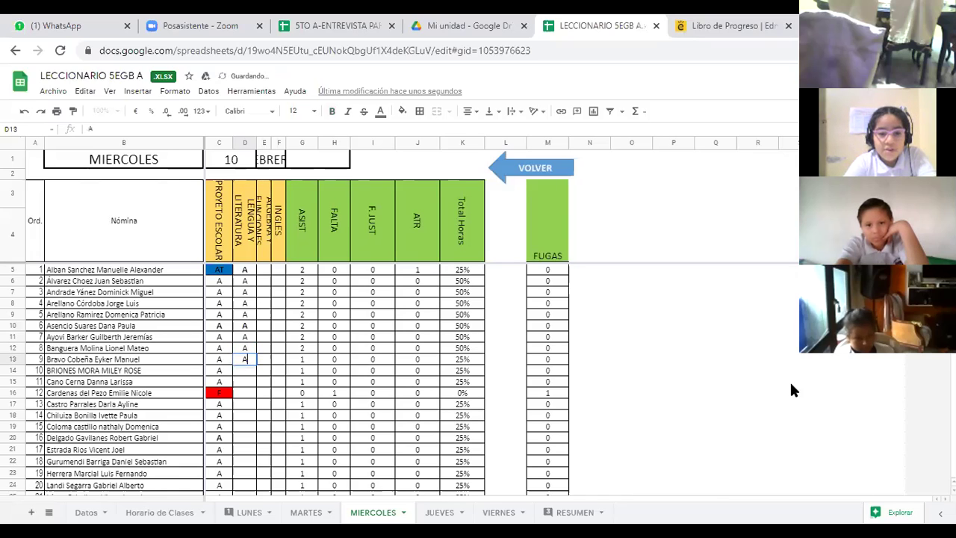
key(Return)
text(A)
key(Return)
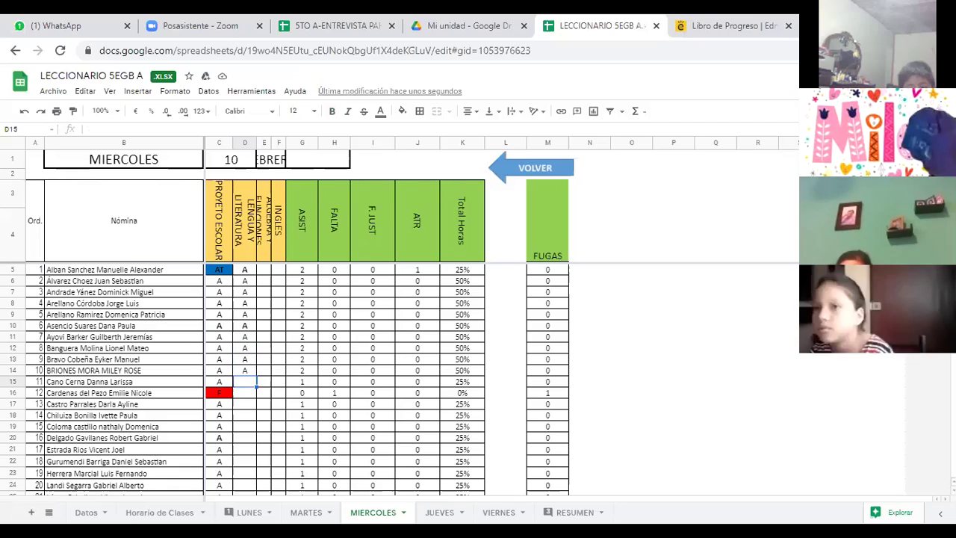
text(A)
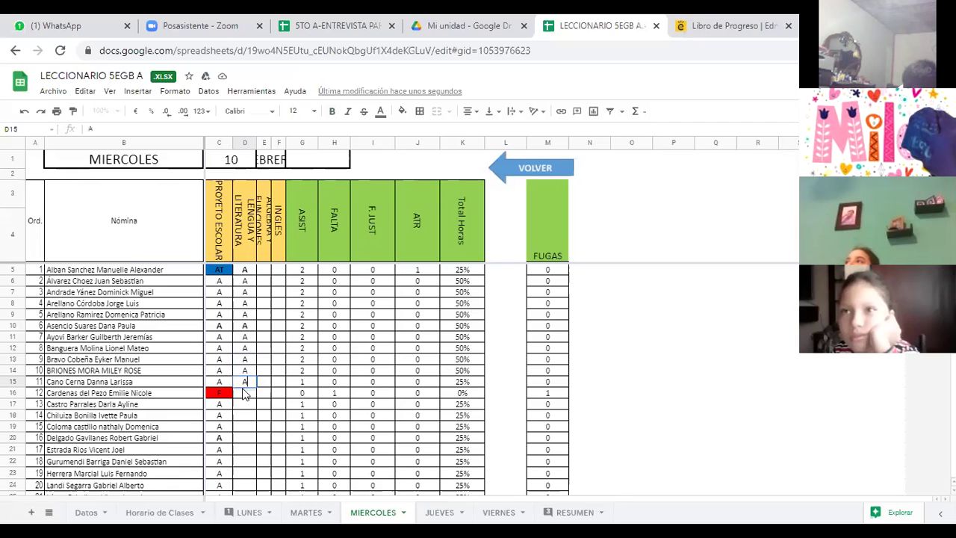
key(Return)
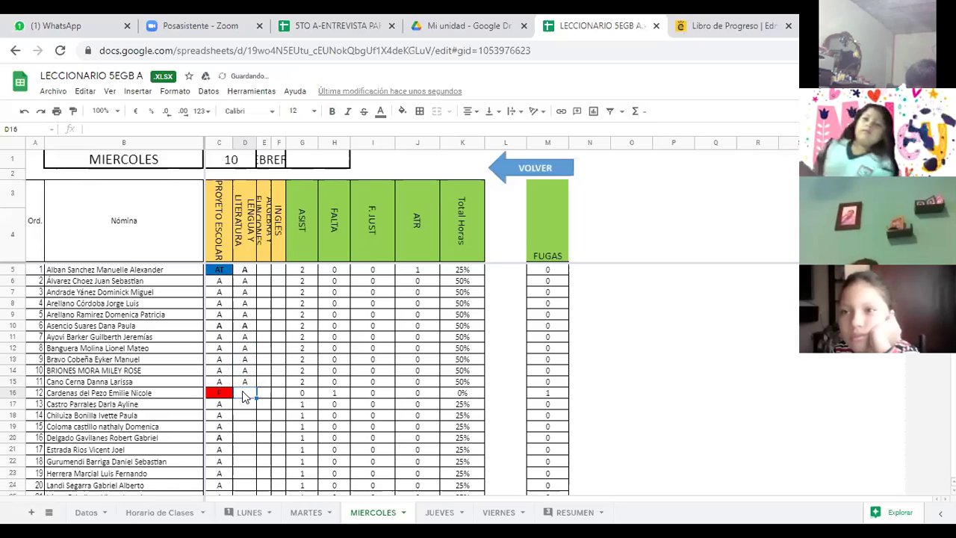
For student 12 in row 16, enter A under Lengua y Literatura and change the Proyecto Escolar mark to AT
click(225, 396)
key(Delete)
text(t)
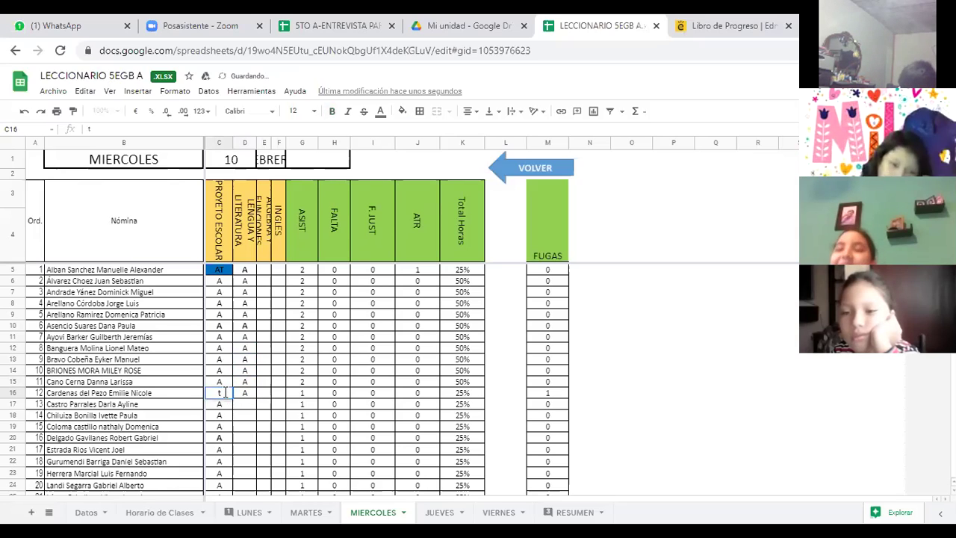
text(A)
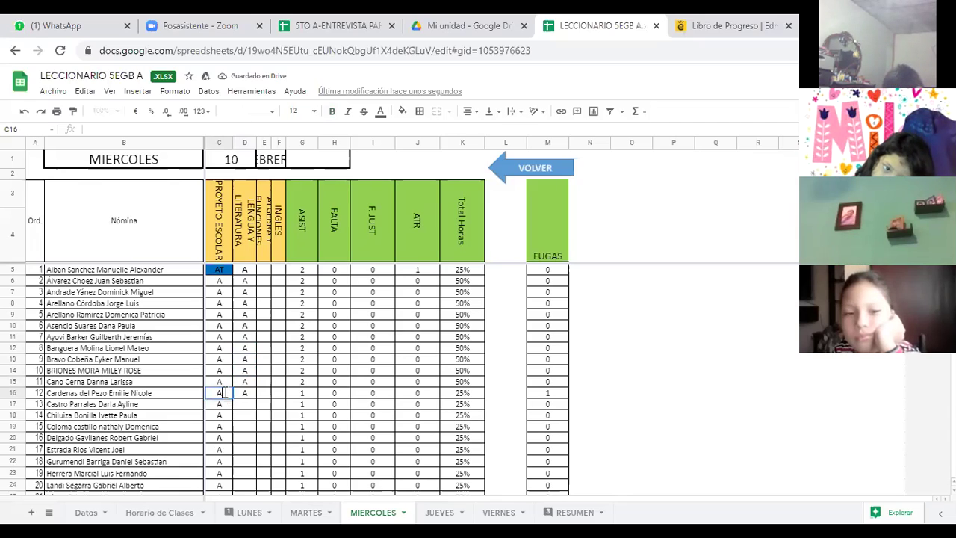
text(T)
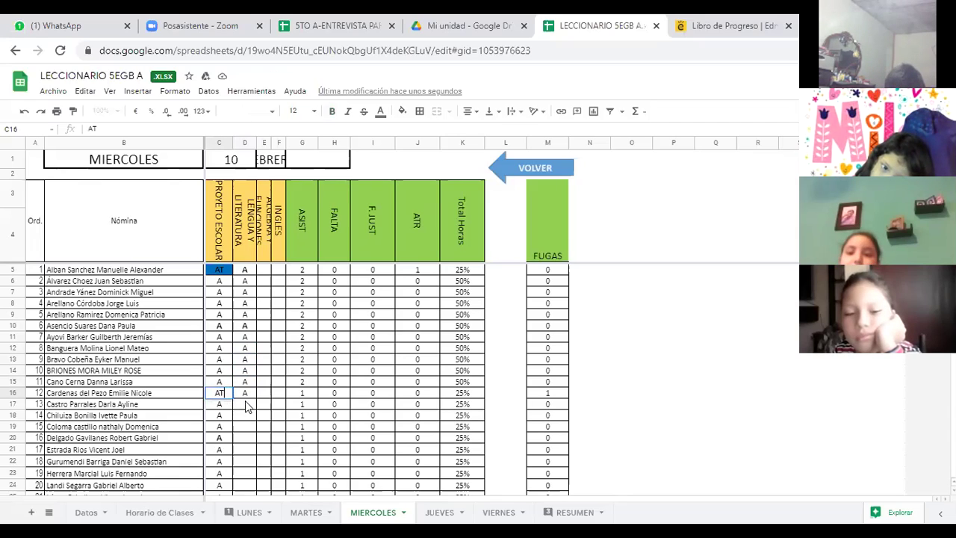
Enter A in the Lengua y Literatura column for students 13 to 17, cells D17 to D21
click(250, 407)
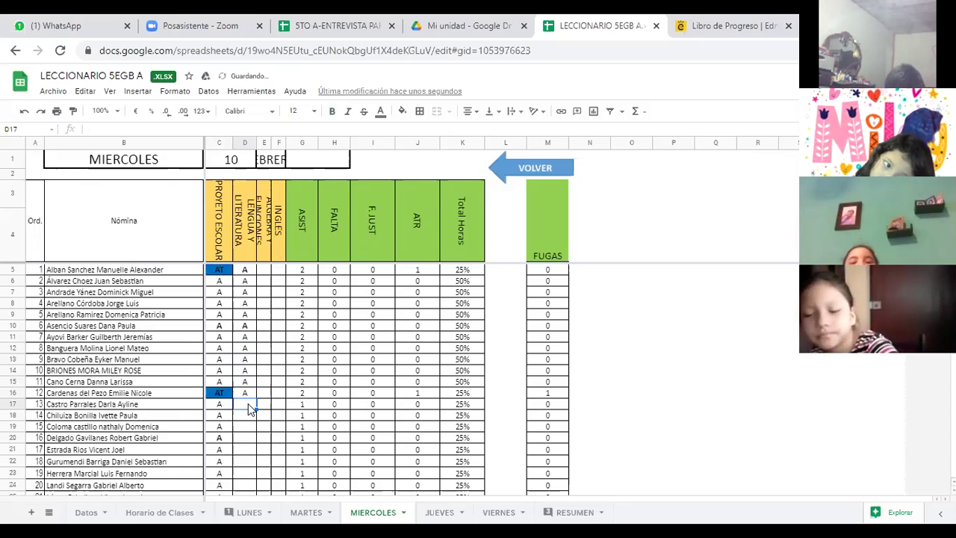
text(A)
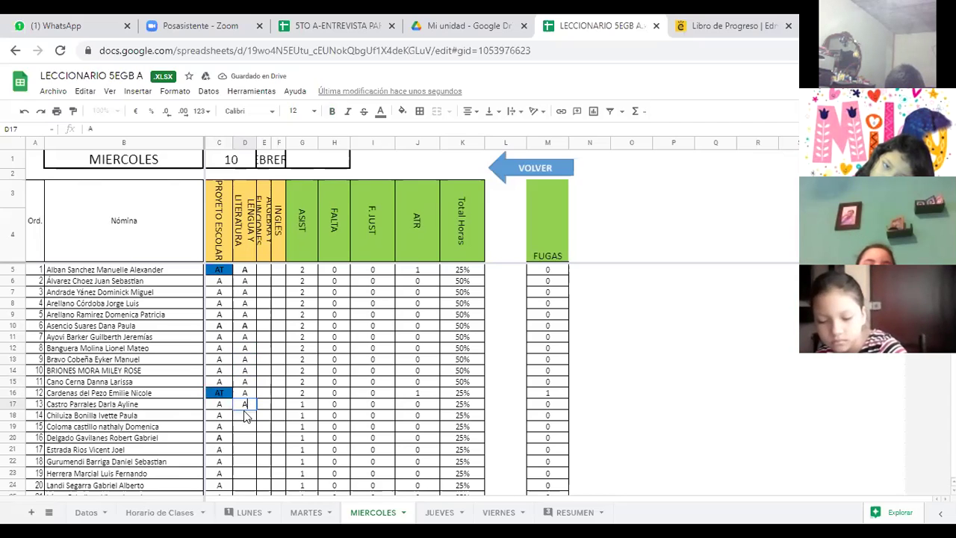
key(Return)
text(A)
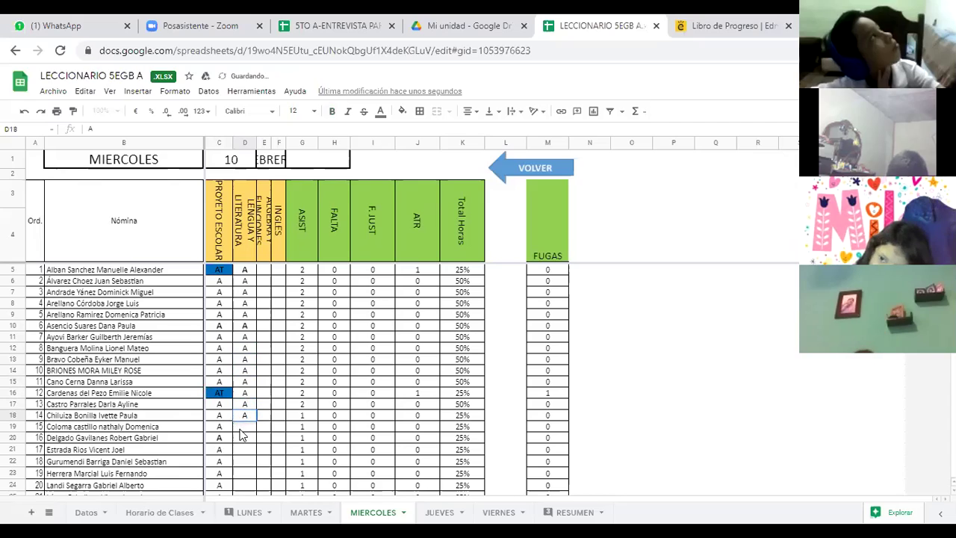
key(Return)
text(A)
key(Return)
text(A)
key(Return)
text(A)
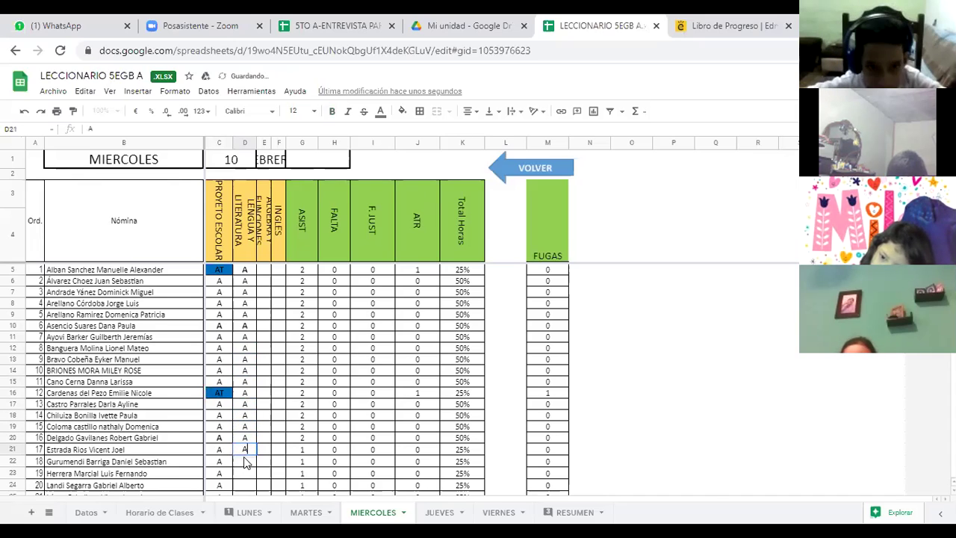
key(Return)
Enter A in the Lengua y Literatura column for students 18 to 20, cells D22 to D24
text(A)
key(Return)
text(A)
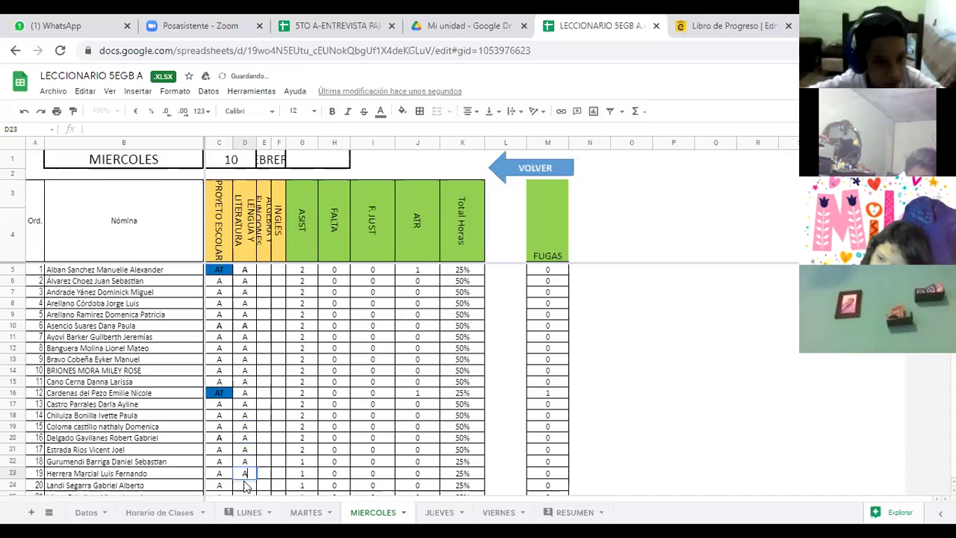
key(Return)
text(A)
scroll(277, 401, down, 5)
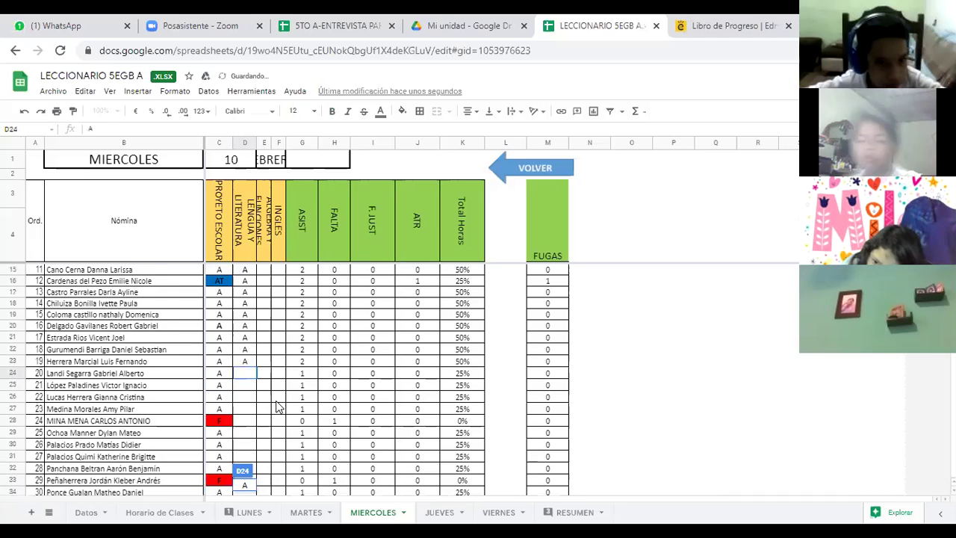
click(245, 330)
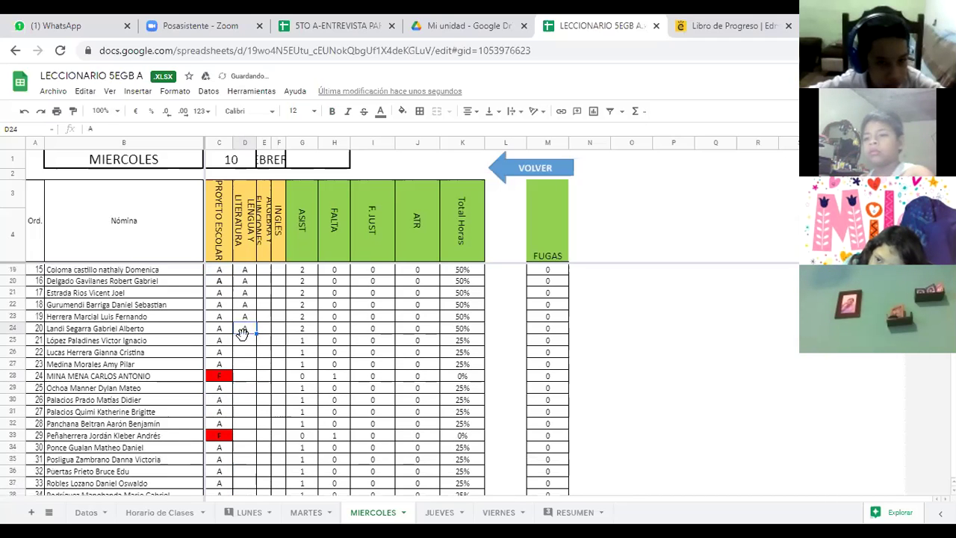
Enter A in the Lengua y Literatura column for students 21 to 23, cells D25 to D27
click(244, 341)
text(A)
key(Return)
text(A)
key(Return)
text(A)
key(Return)
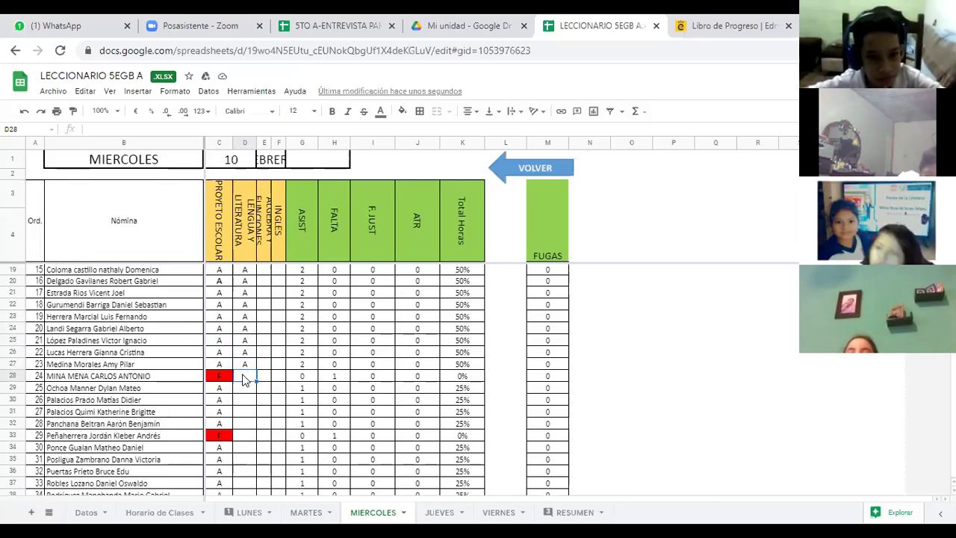
For student 24 in row 28, enter A under Lengua y Literatura and change the Proyecto Escolar mark to AT
text(A)
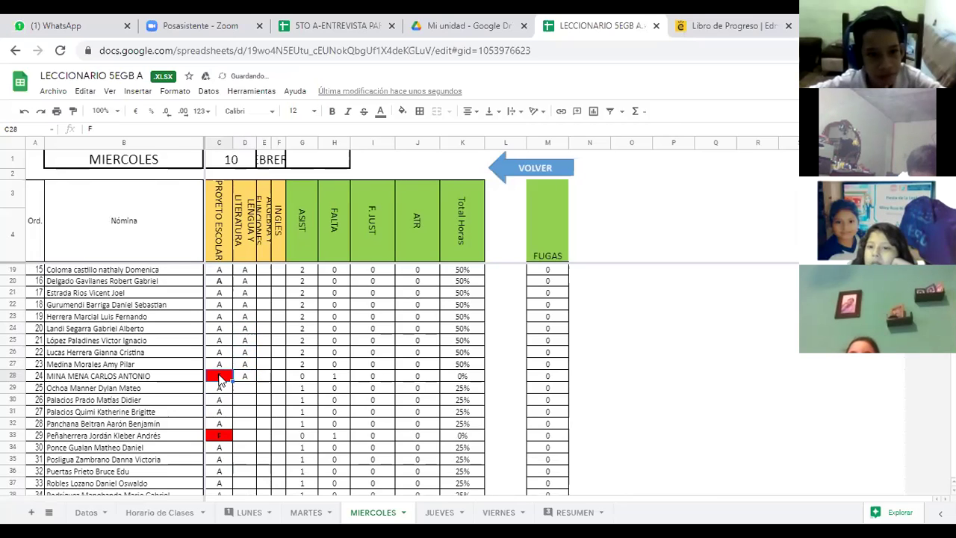
click(219, 376)
text(AT)
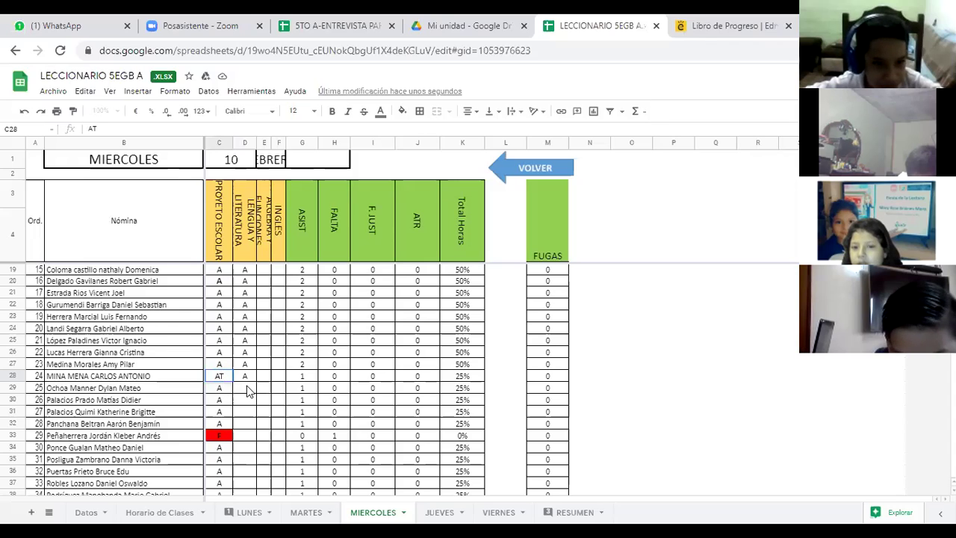
Enter A in the Lengua y Literatura column for students 25 to 29, cells D29 to D33
click(246, 387)
text(A)
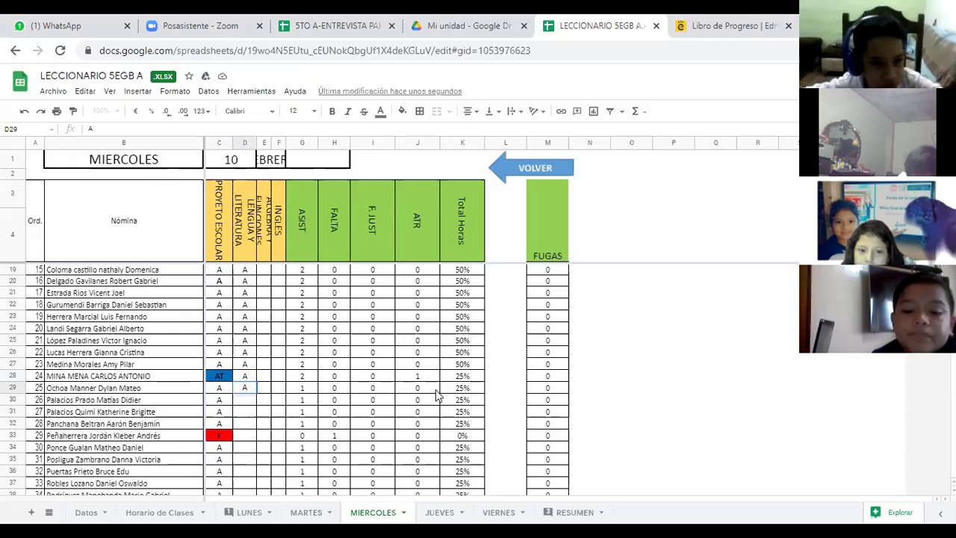
click(246, 402)
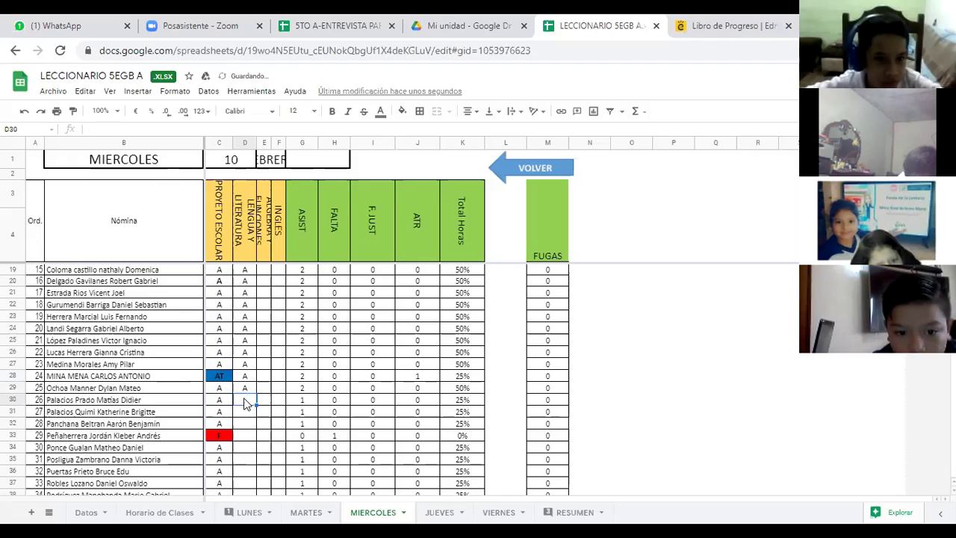
text(A)
click(246, 412)
text(A)
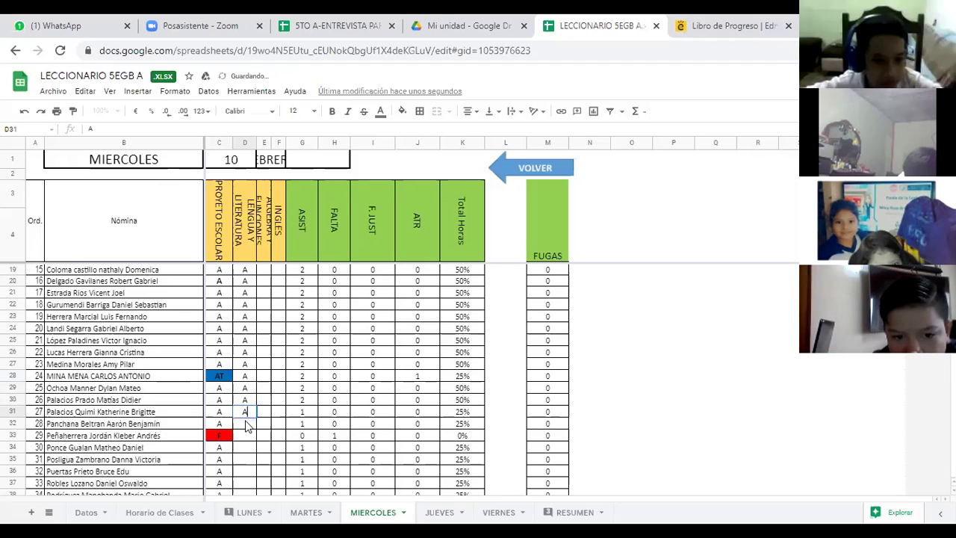
click(245, 424)
click(247, 439)
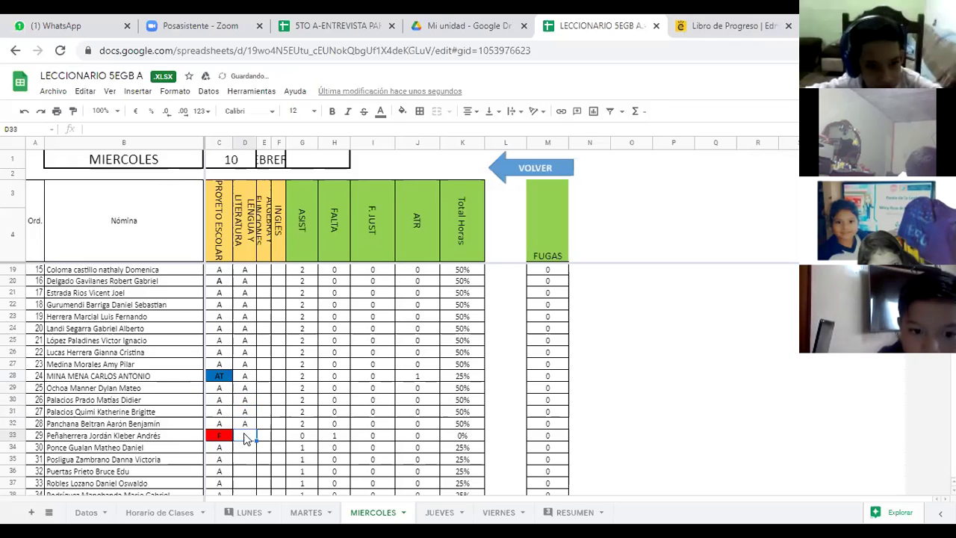
double_click(245, 435)
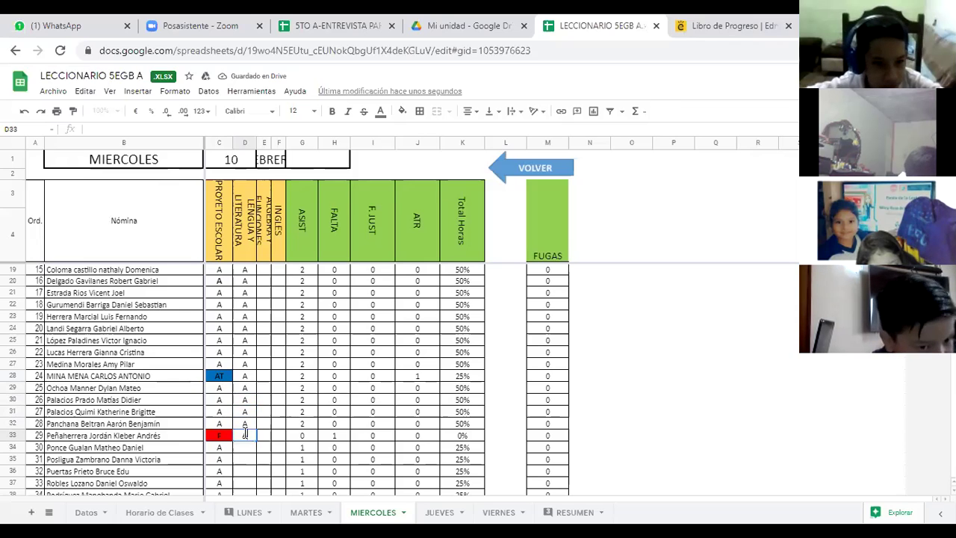
key(Return)
Enter A in the Lengua y Literatura column for students 30 to 35, cells D34 to D39
scroll(267, 430, down, 4)
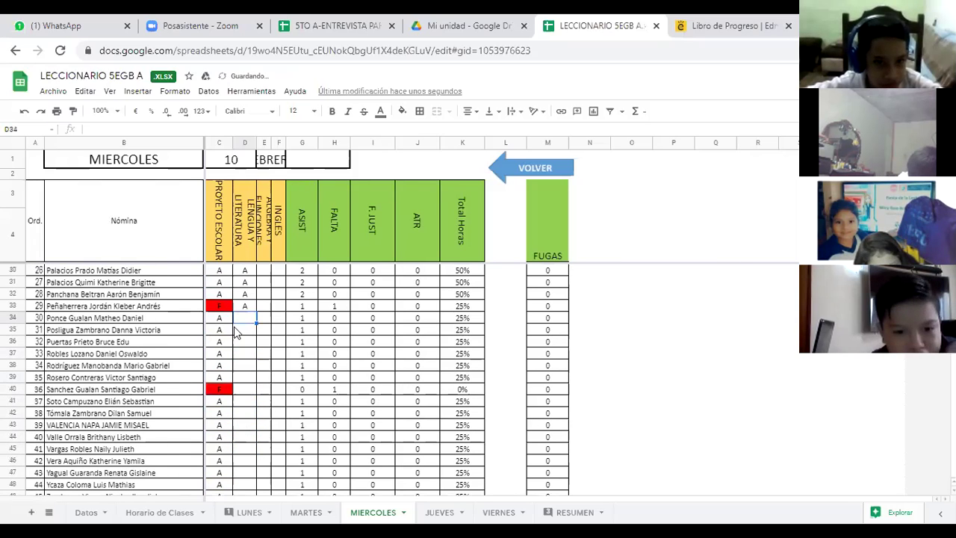
text(A)
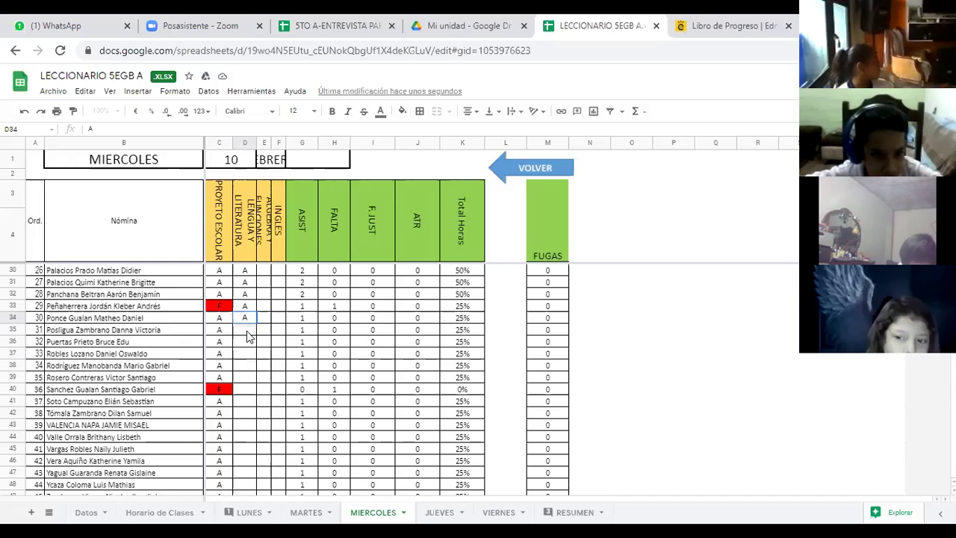
key(Return)
text(A)
key(Return)
text(A)
key(Return)
text(A)
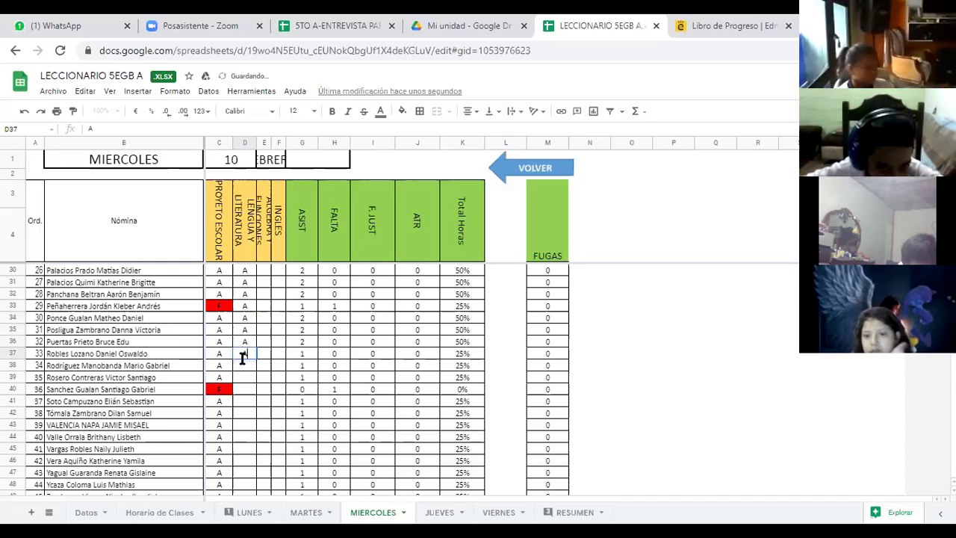
key(Return)
text(A)
key(Return)
text(A)
key(Return)
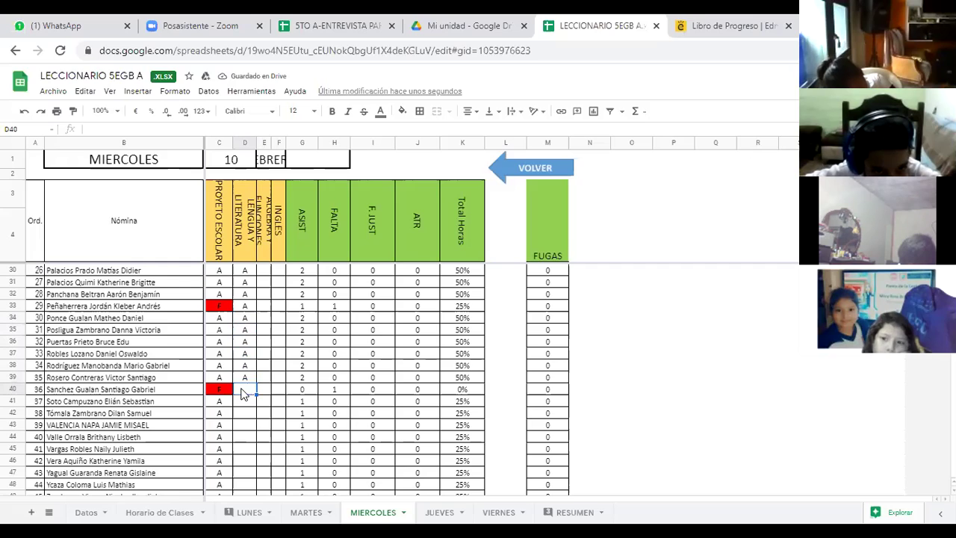
In the Lengua y Literatura column, enter F for student 36 in D40 and A for students 37 to 45 in D41 to D49
text(F)
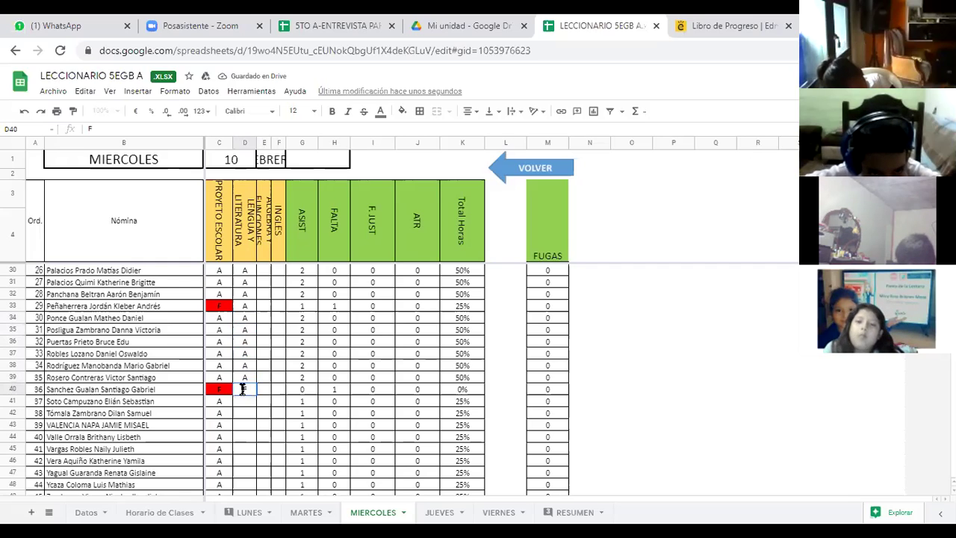
scroll(249, 409, down, 3)
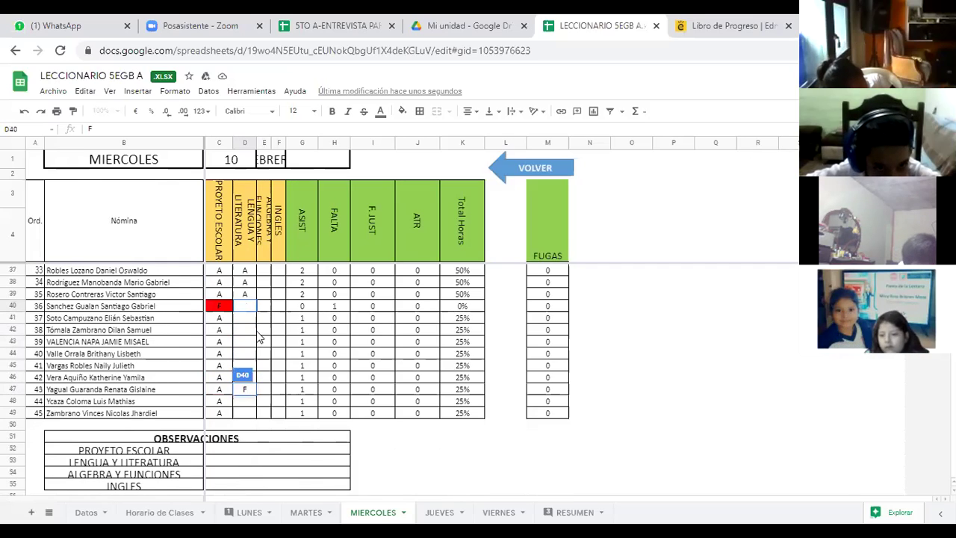
key(Return)
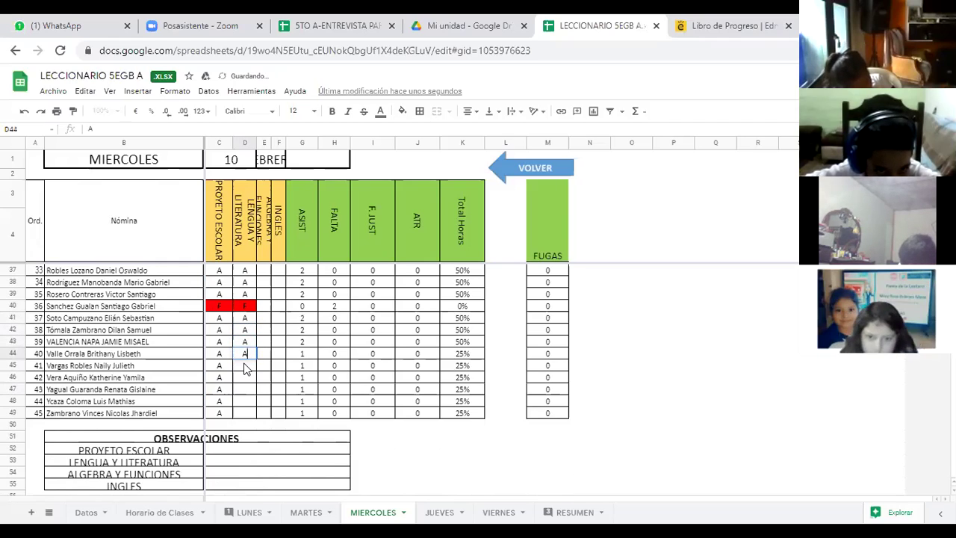
click(246, 378)
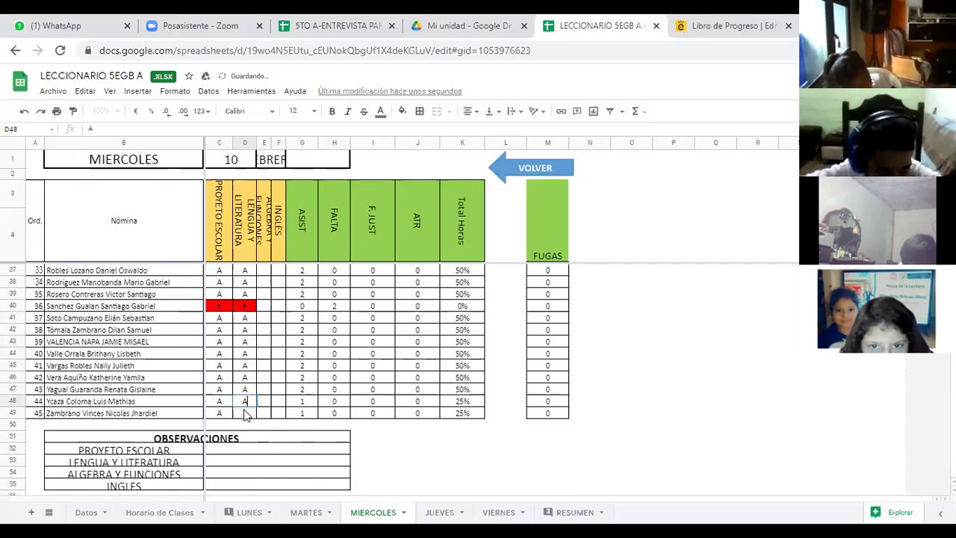
scroll(261, 395, up, 10)
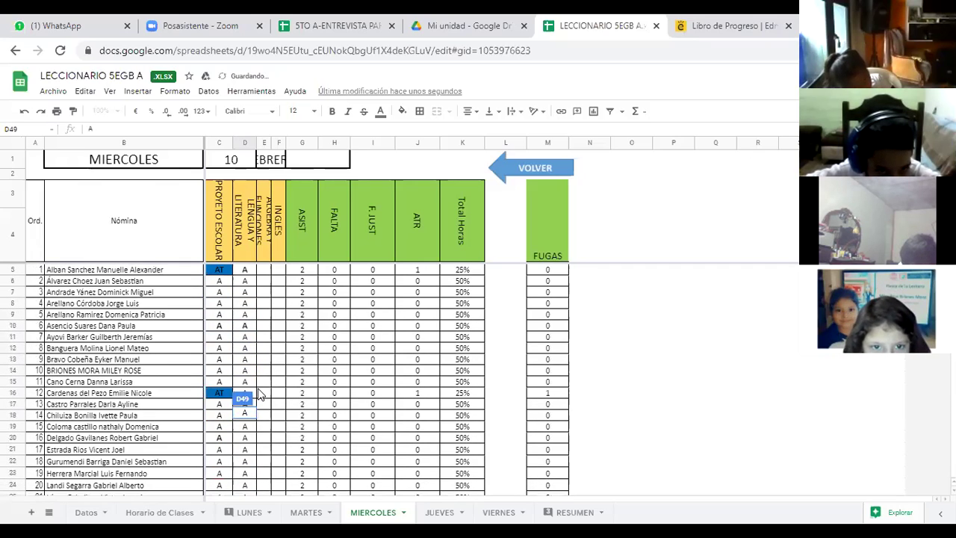